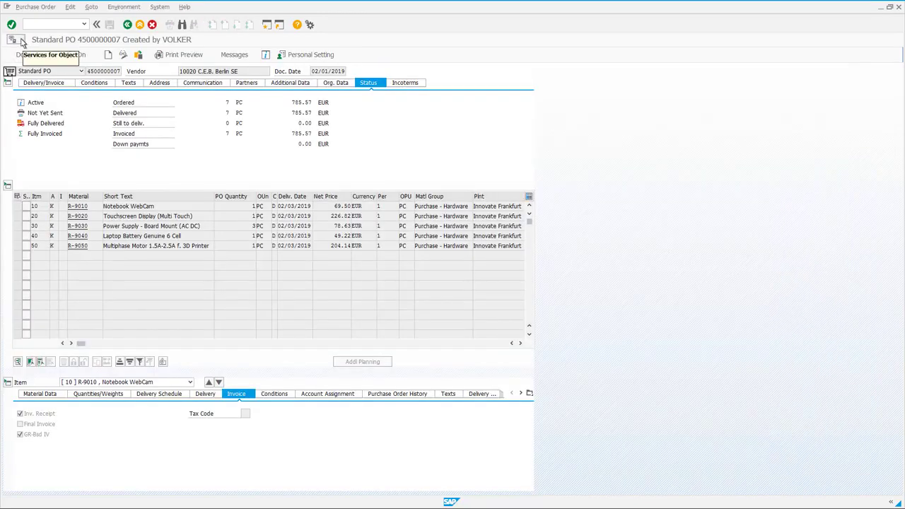
left_click(21, 40)
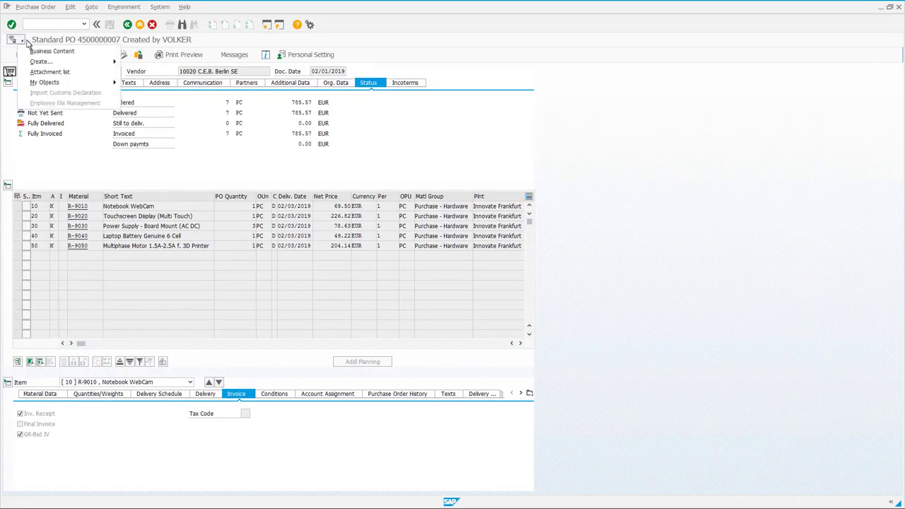
left_click(75, 54)
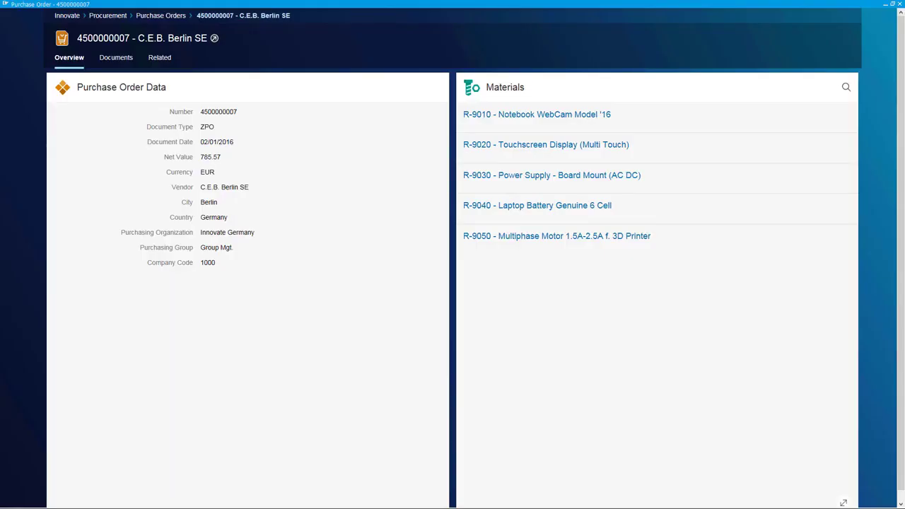
- Preview the Notebook WebCam material, then open the 01 - Order Documents folder under Documents
left_click(611, 117)
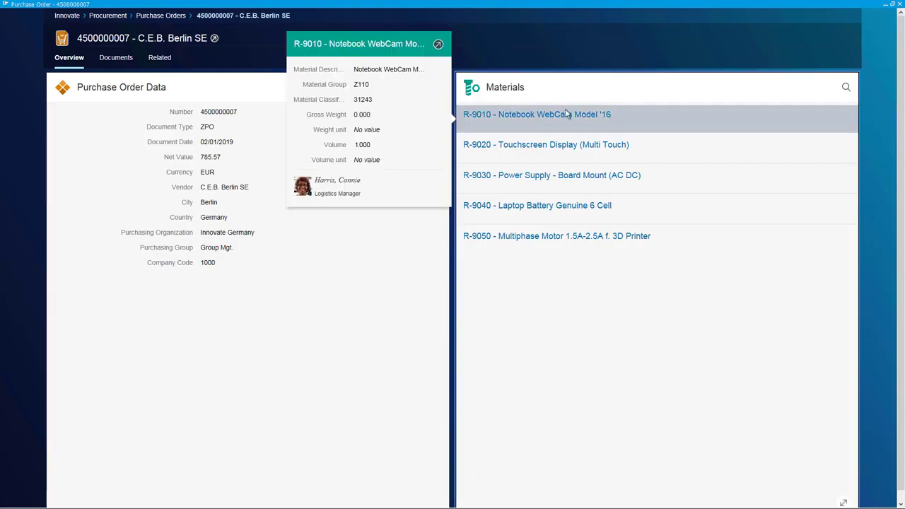
left_click(116, 58)
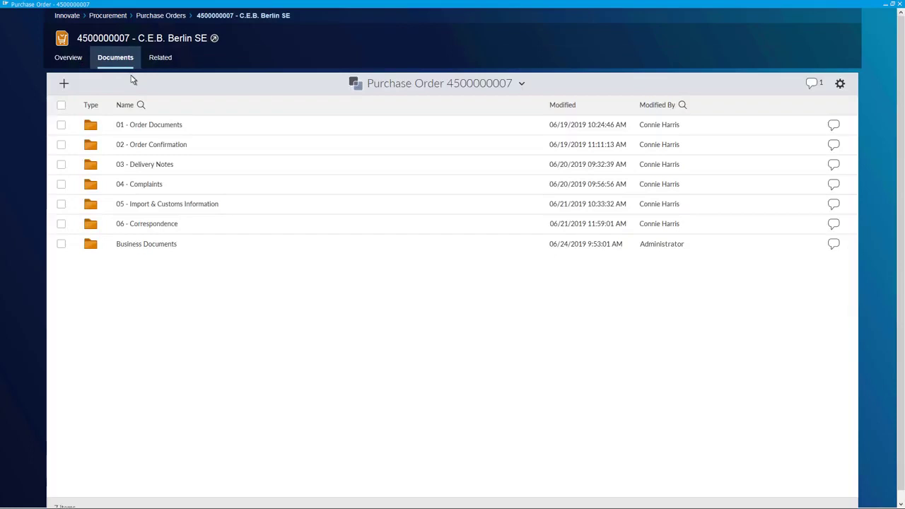
left_click(183, 125)
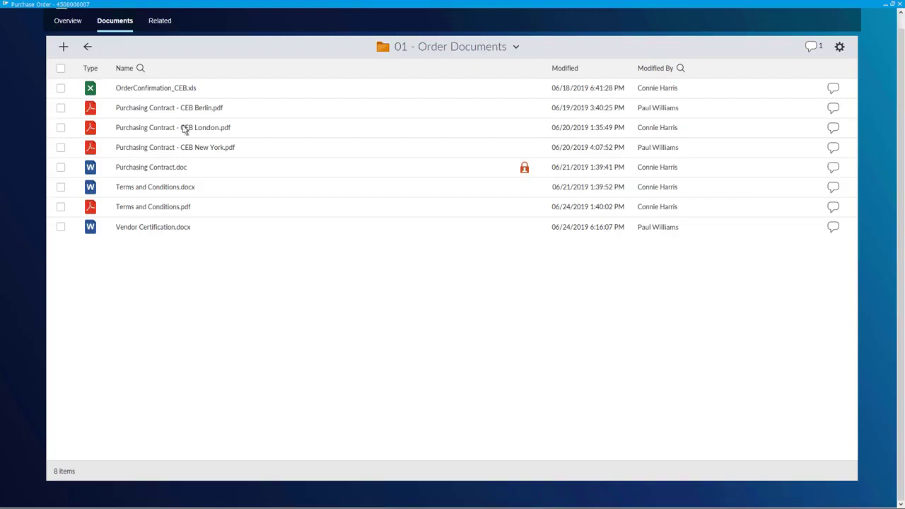
- Upload C.E.B. - Technical Specifications.docx with Document Type Specification and Materials Name Electronics
left_click(63, 46)
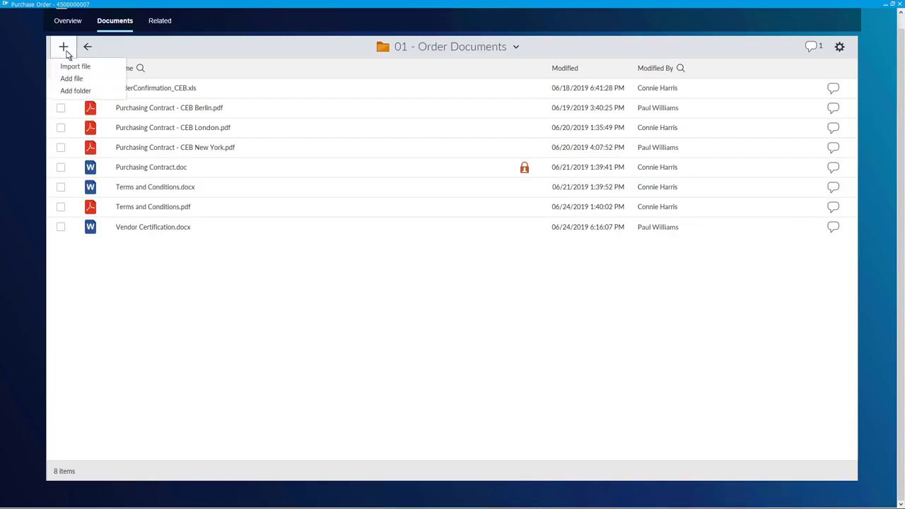
left_click(89, 67)
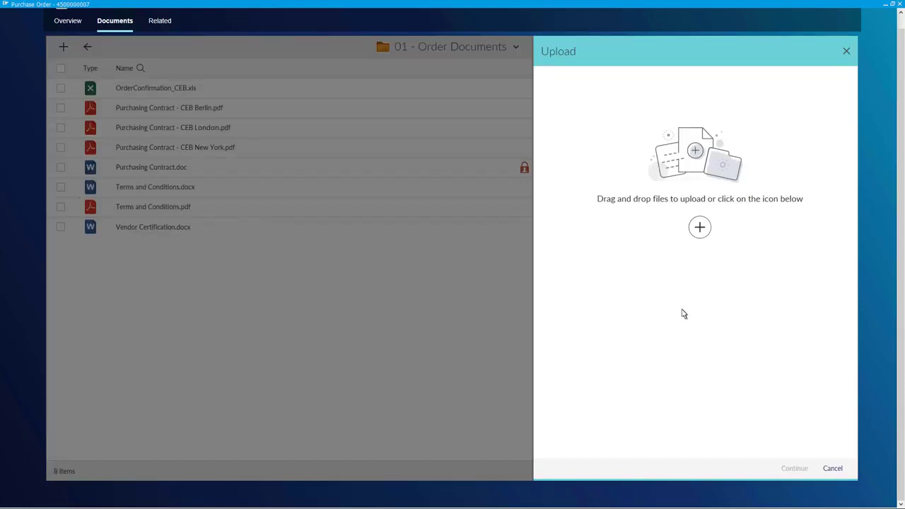
left_click_drag(683, 314, 684, 314)
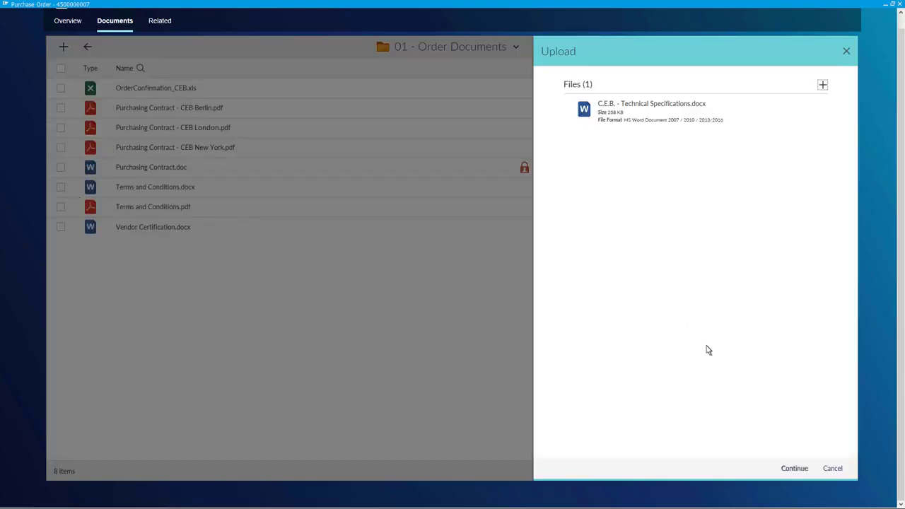
left_click(790, 469)
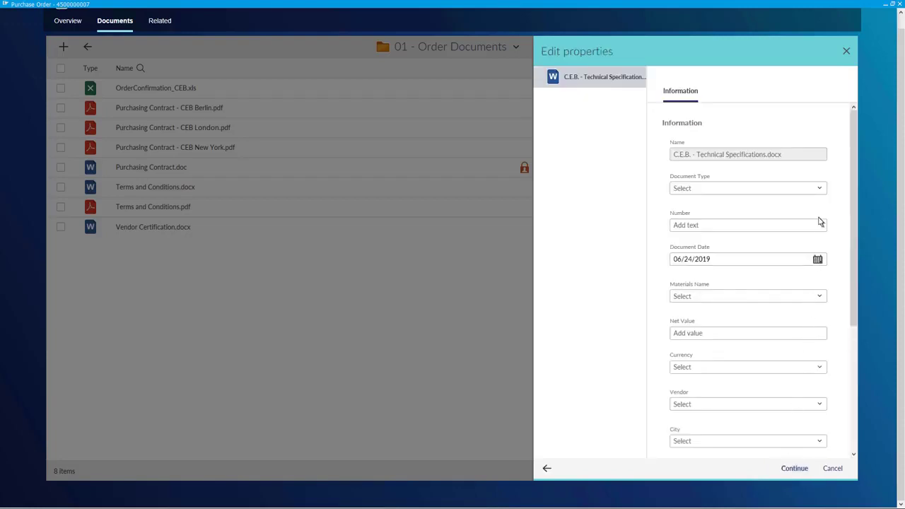
left_click(823, 194)
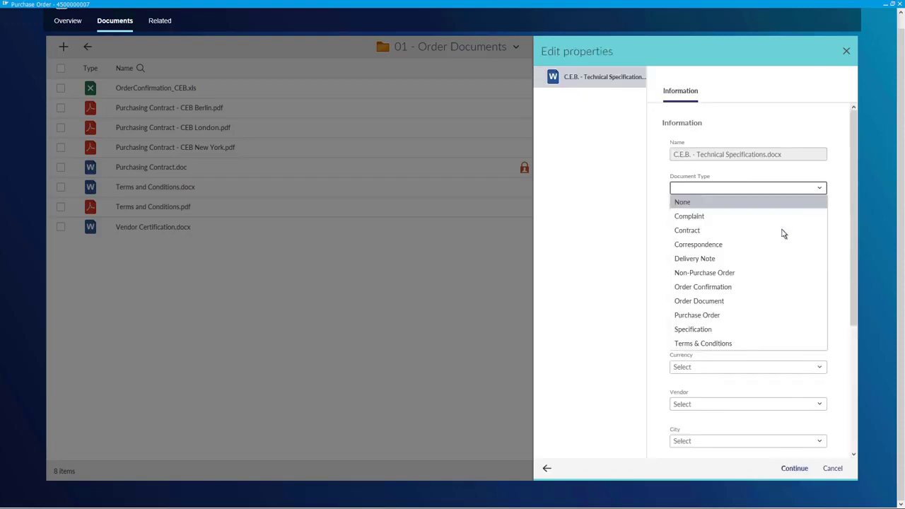
left_click(676, 330)
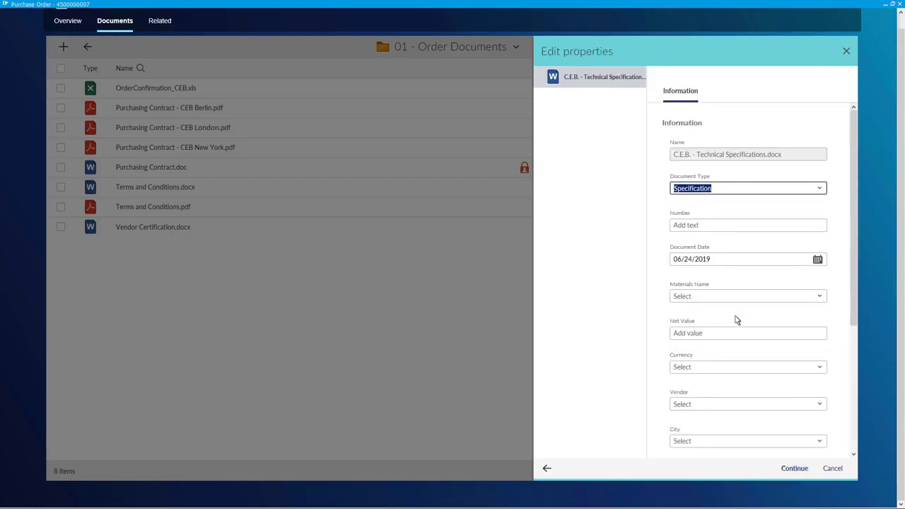
left_click(822, 299)
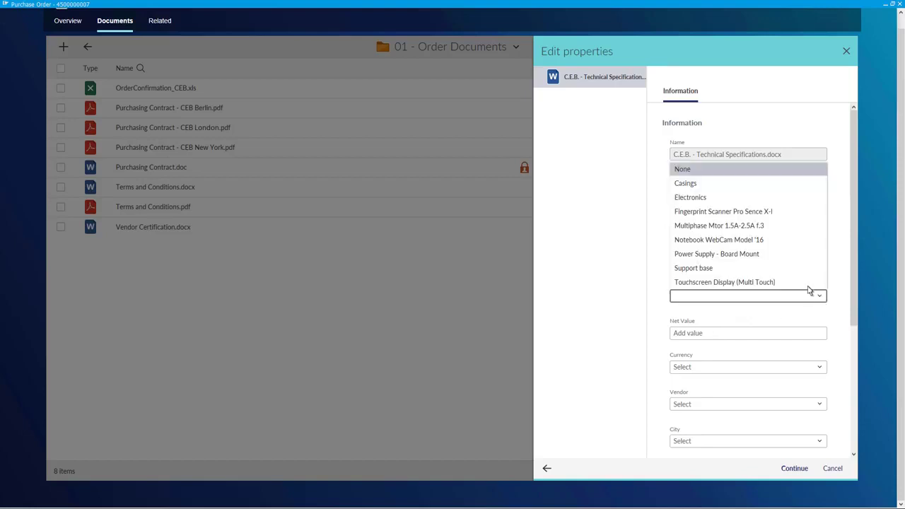
left_click(687, 200)
left_click(784, 467)
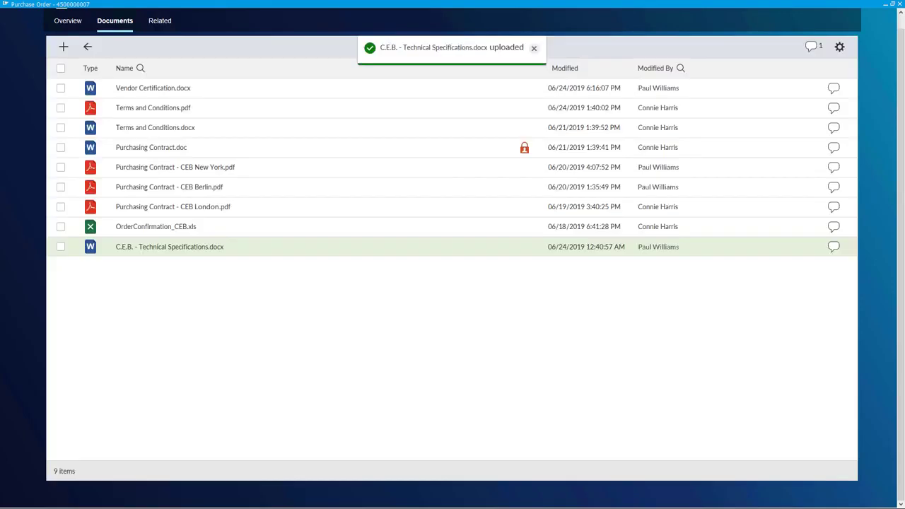
- Open related vendor C.E.B. Berlin SE from the Related tab and show its Documents
left_click(163, 22)
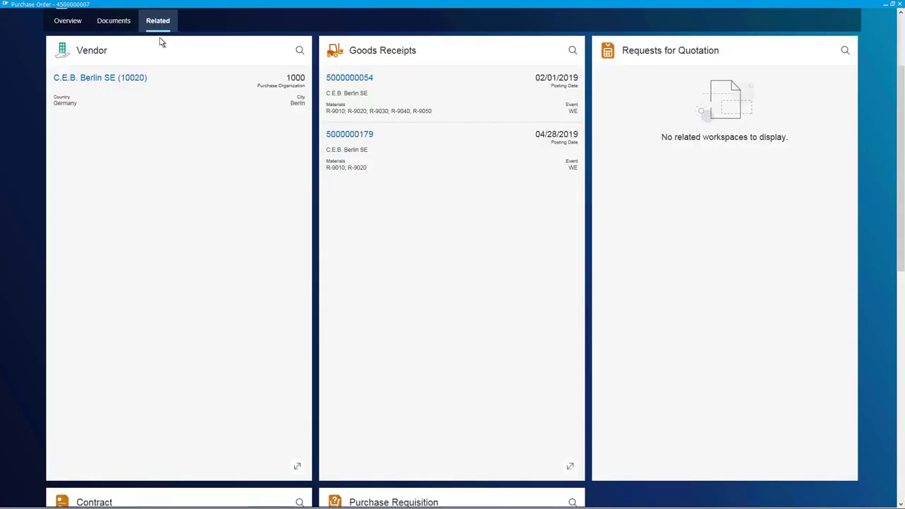
left_click(117, 94)
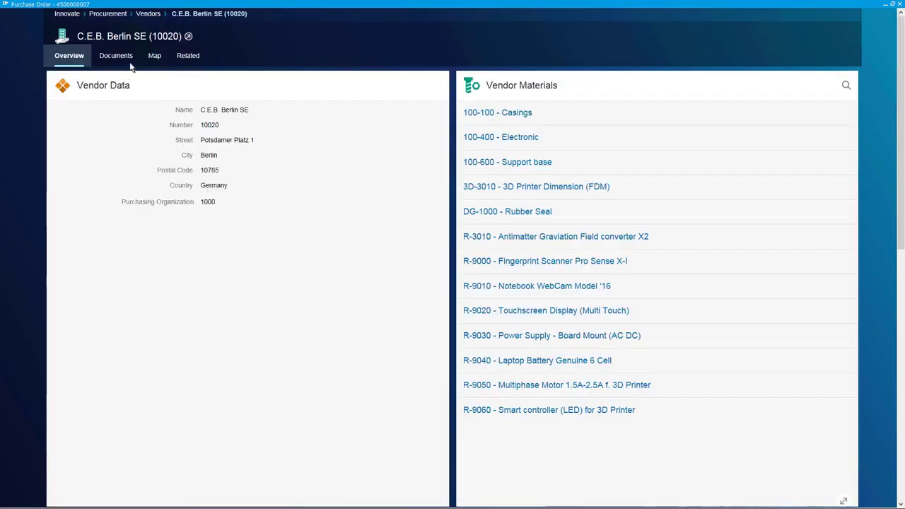
left_click(130, 62)
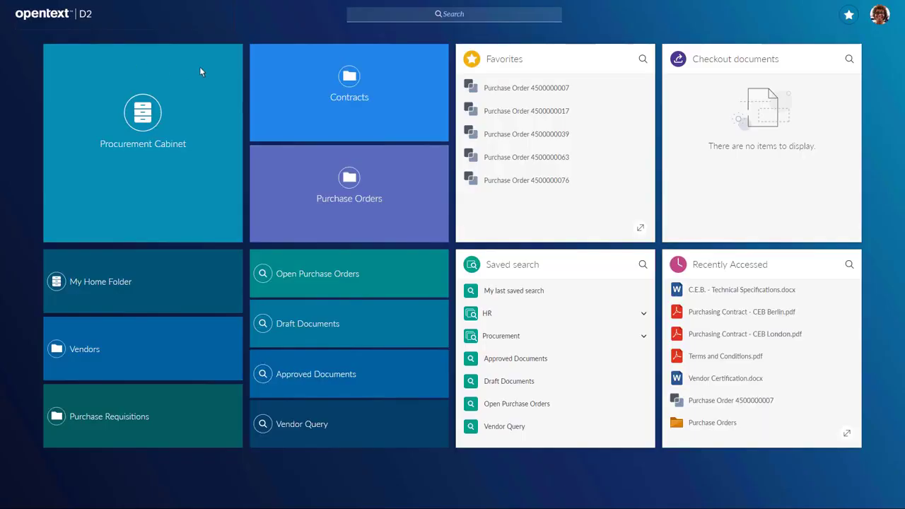
left_click(557, 89)
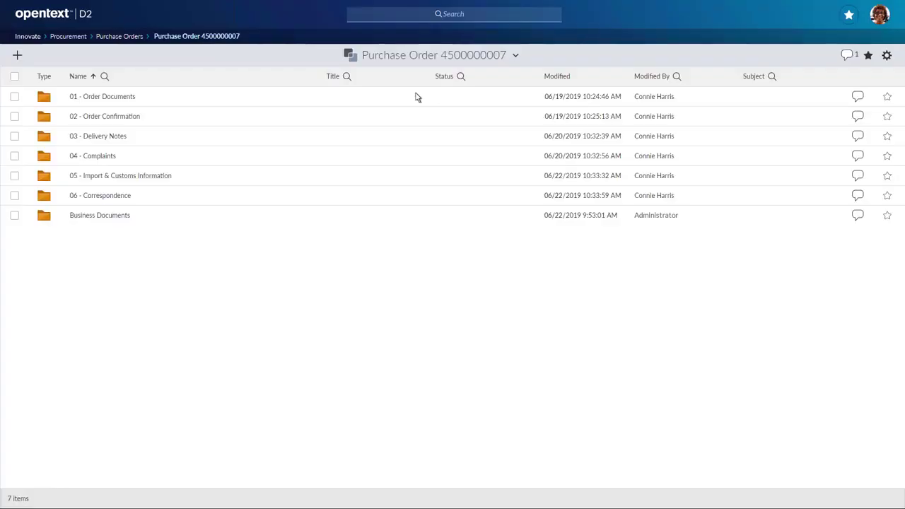
left_click(130, 97)
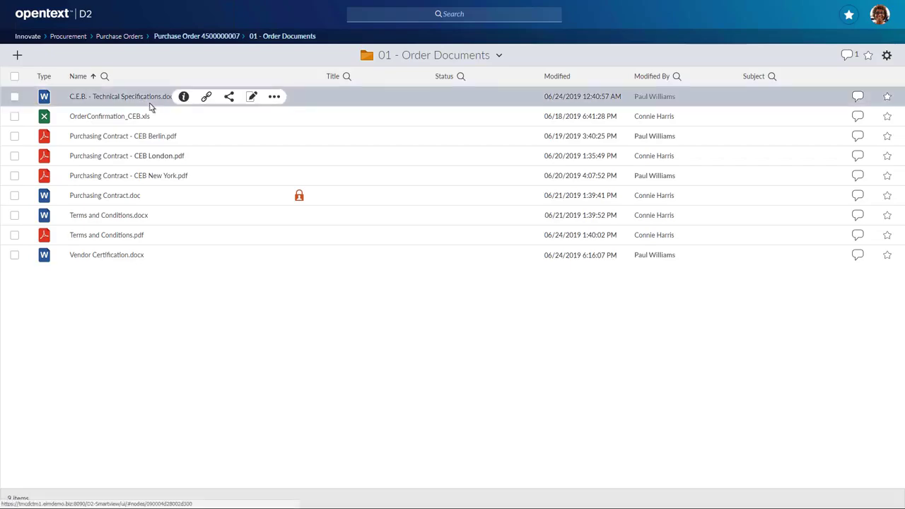
left_click(149, 103)
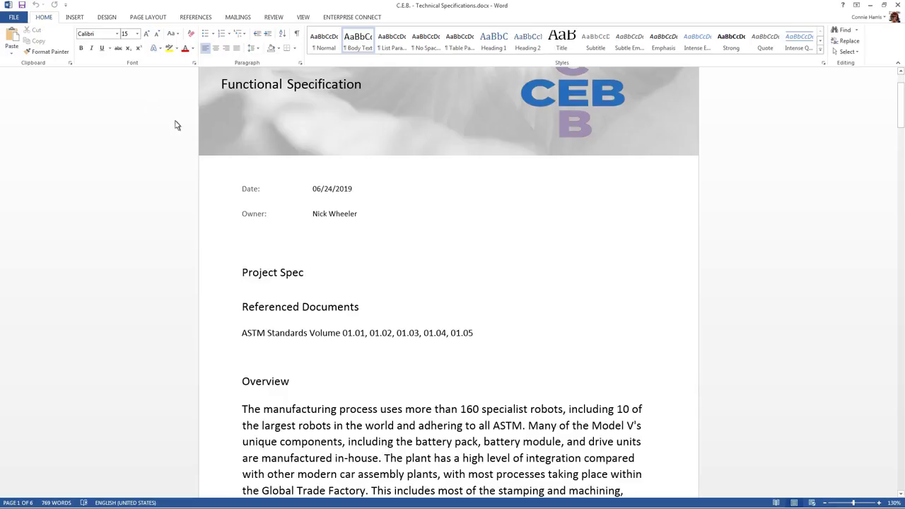
- Append ', 01.06' to the ASTM Standards line, save the document and close Word
left_click(475, 333)
type(", 01.06")
left_click(22, 6)
left_click(898, 5)
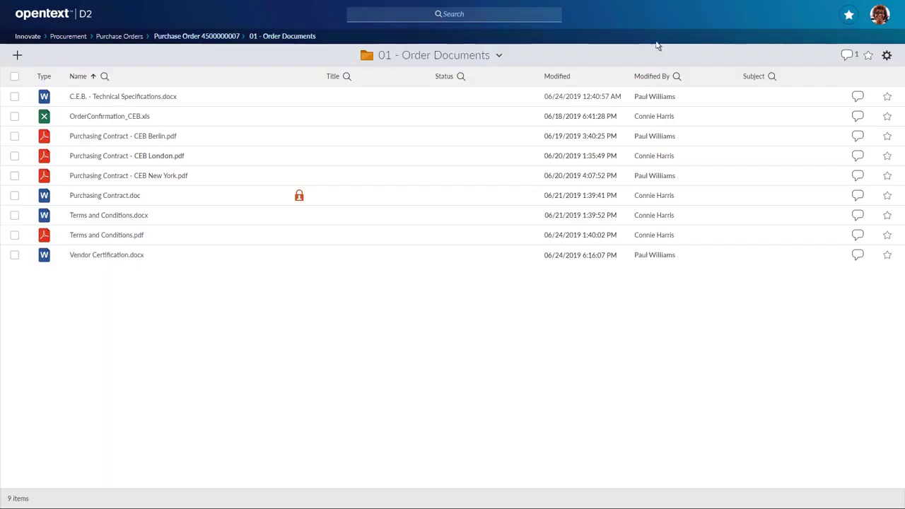
- Add the edited specifications as a new version described 'Added complete ASTM reference.'
left_click(275, 96)
left_click(234, 145)
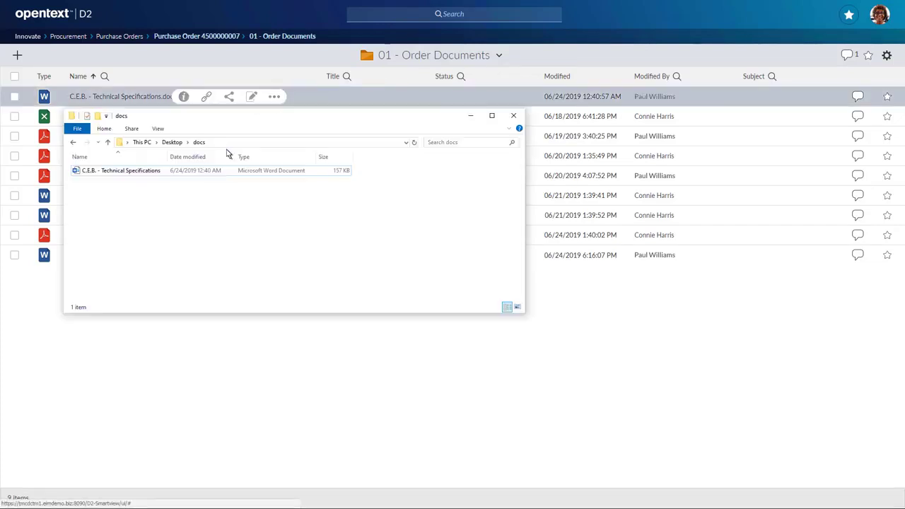
double_click(171, 172)
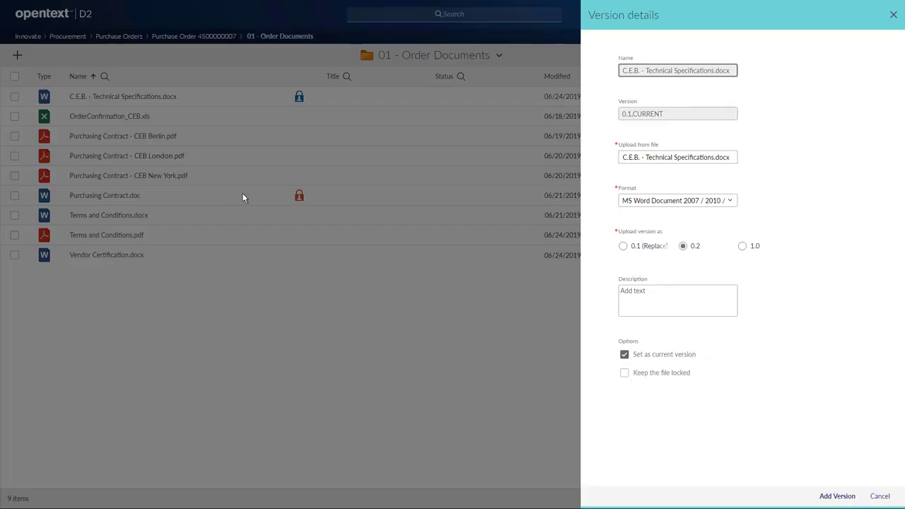
left_click(620, 297)
type("Added complete")
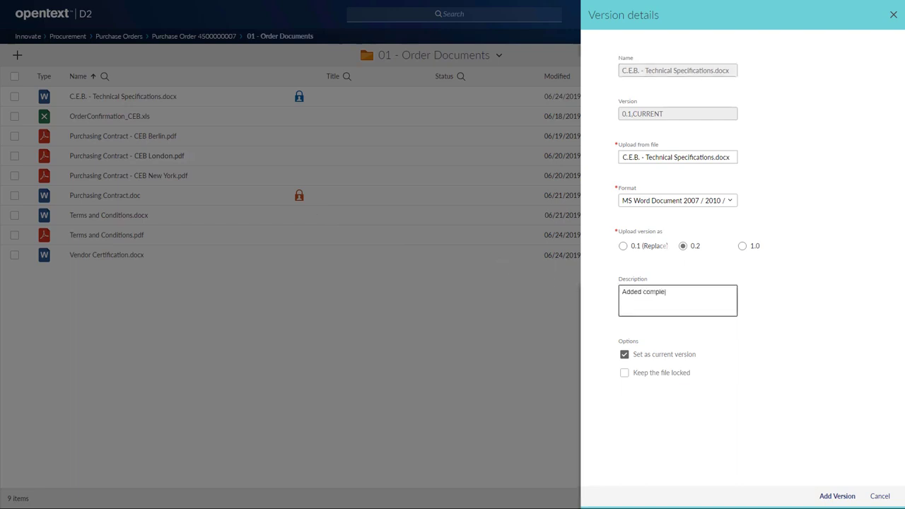
type(" ASTM reference.")
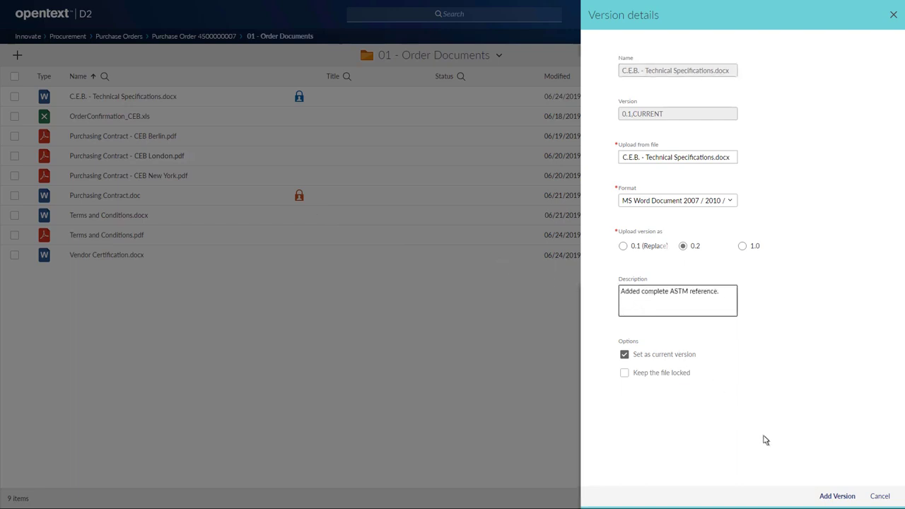
left_click(826, 496)
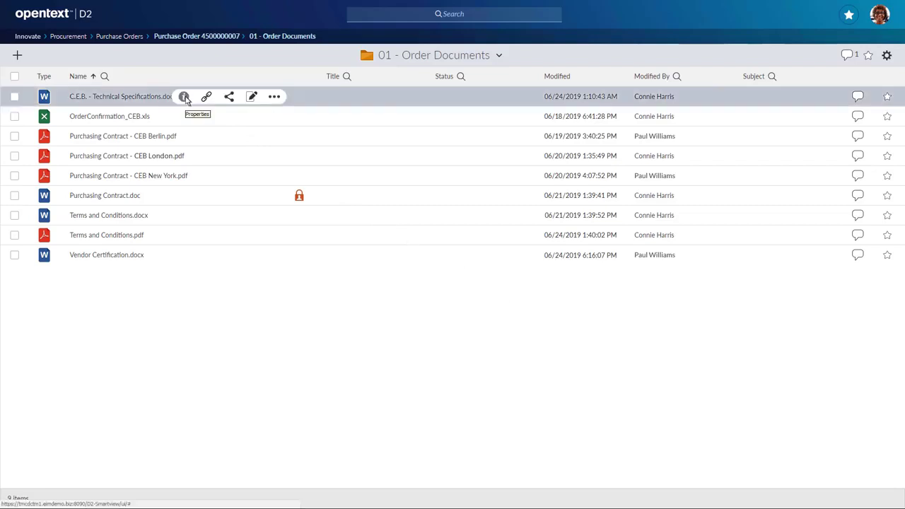
- Check the Versions history shows 0.2 current over 0.1, then return to the folder
left_click(184, 96)
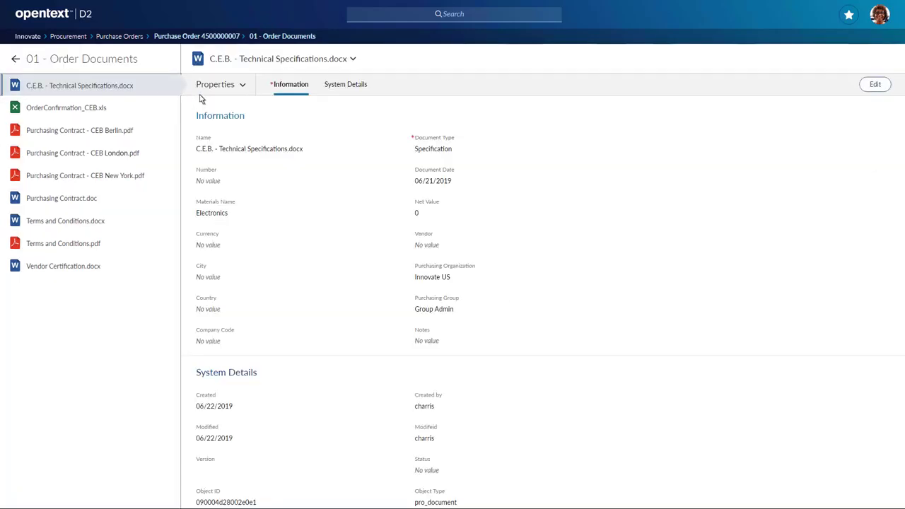
left_click(243, 87)
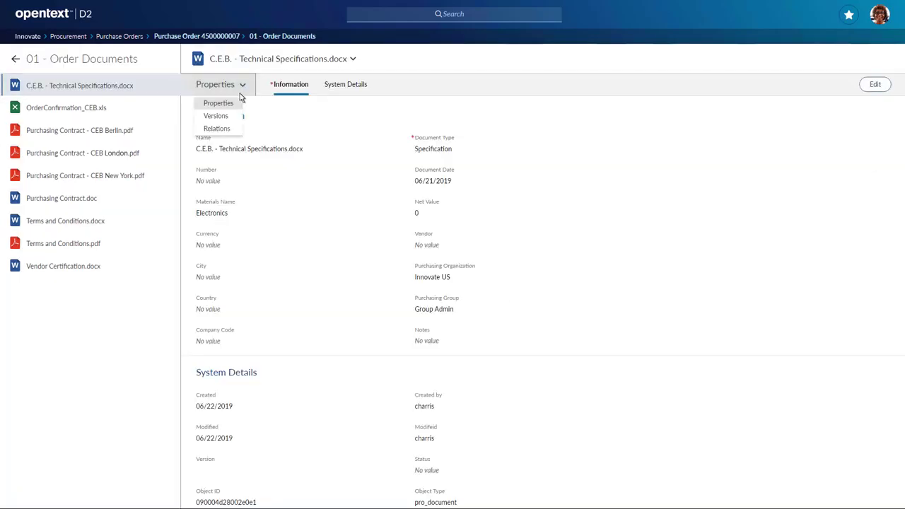
left_click(212, 116)
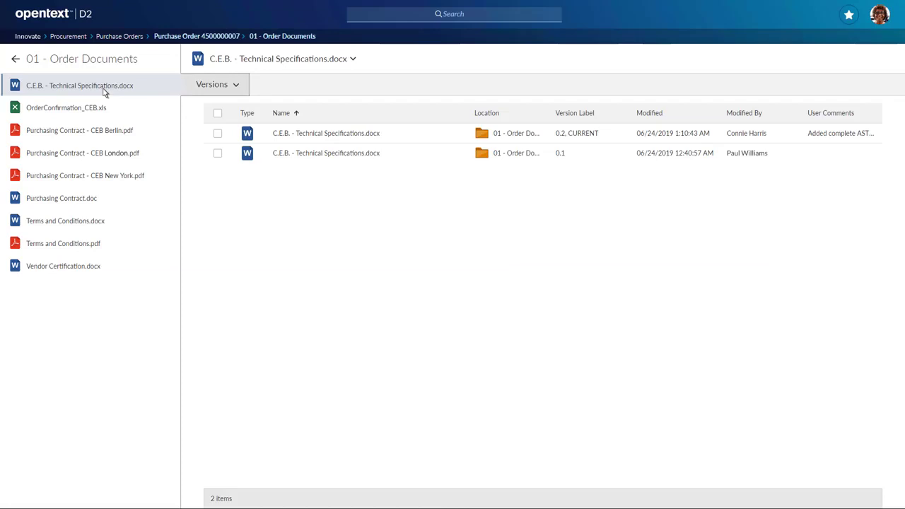
left_click(16, 63)
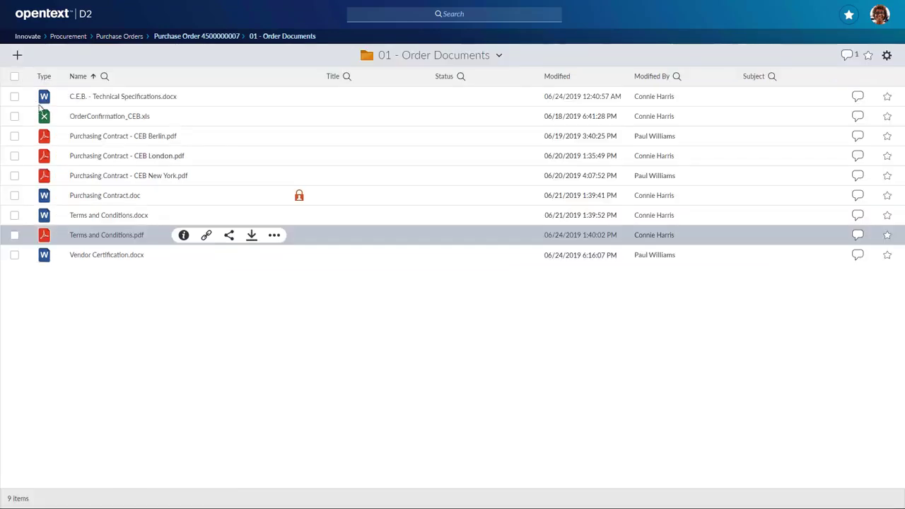
- Stamp APPROVED at the upper left of Terms and Conditions.pdf's first page and close the viewer
left_click(111, 243)
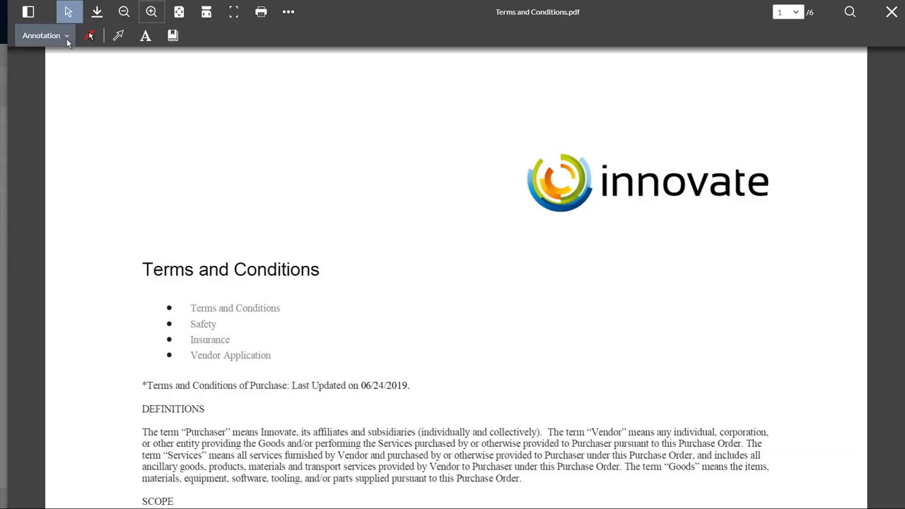
left_click(67, 37)
left_click(34, 107)
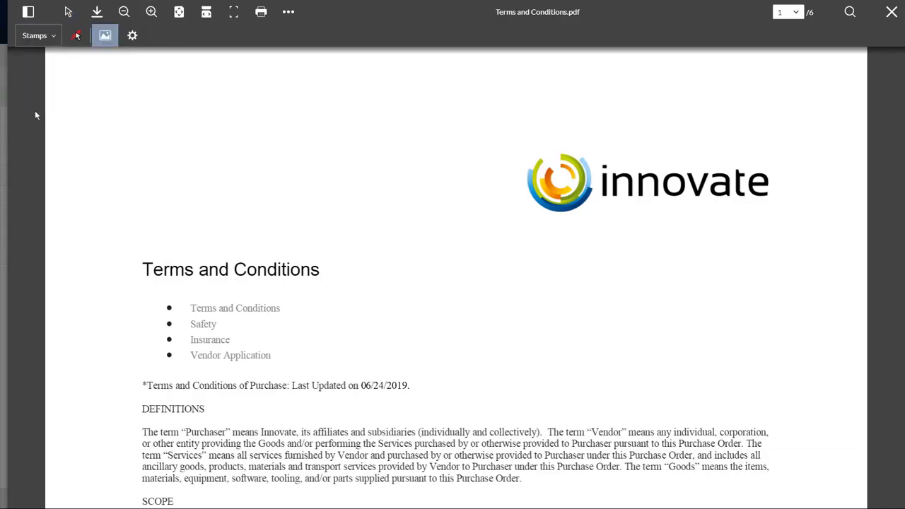
left_click(132, 35)
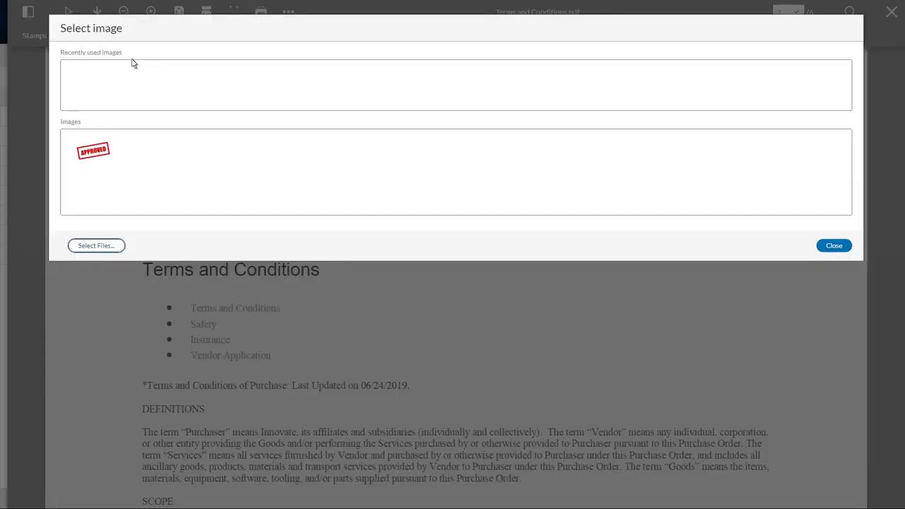
left_click(97, 144)
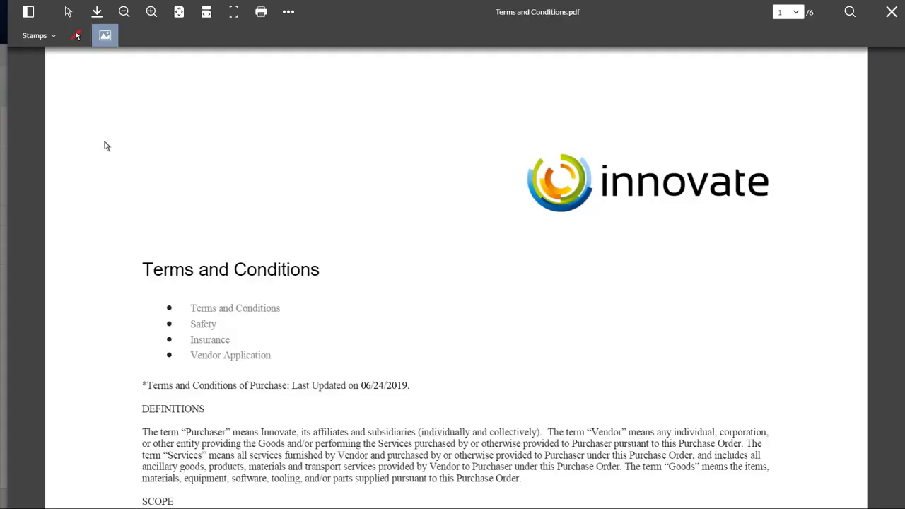
left_click(130, 124)
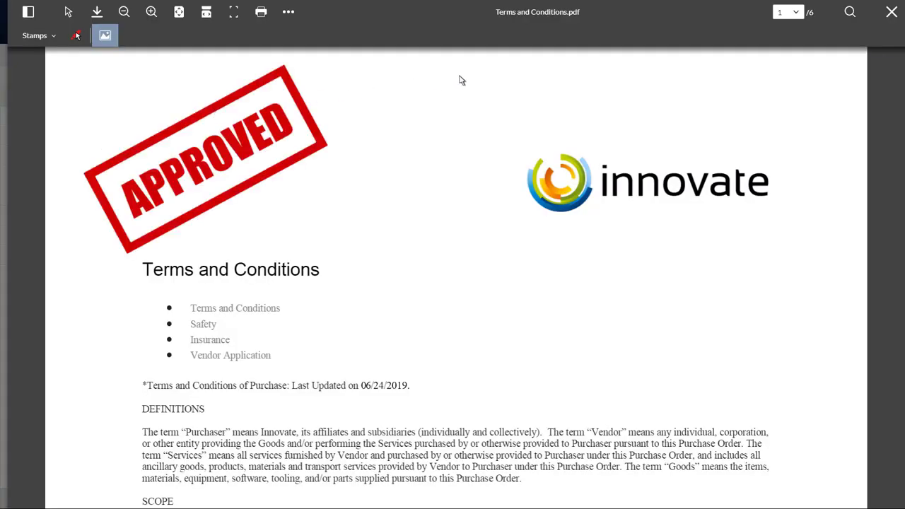
left_click(892, 12)
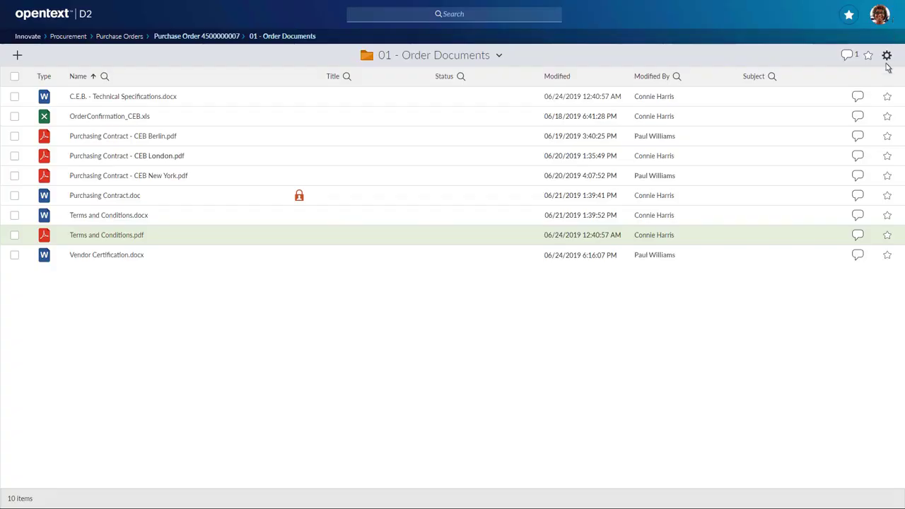
- Post a comment on Terms and Conditions.pdf telling the recipient it is approved and ready
left_click(857, 235)
type("A")
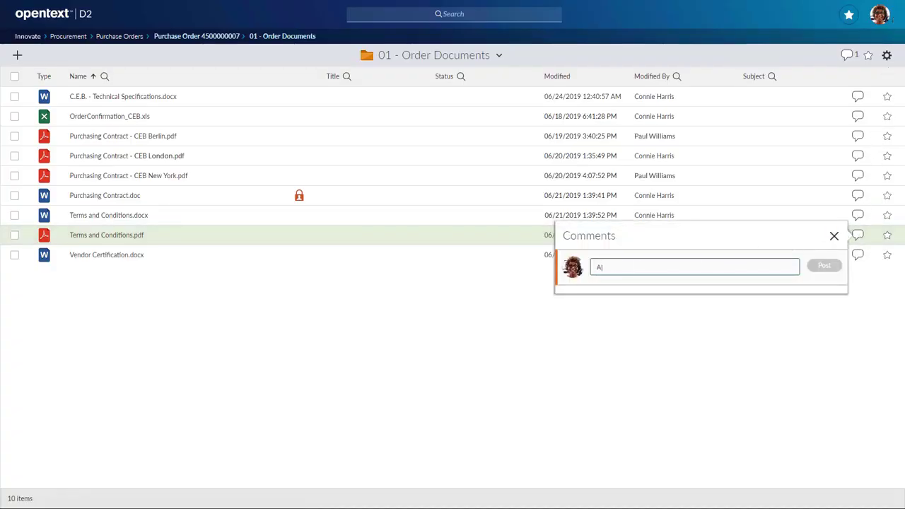
type("ndy - this is approved and ready for you.")
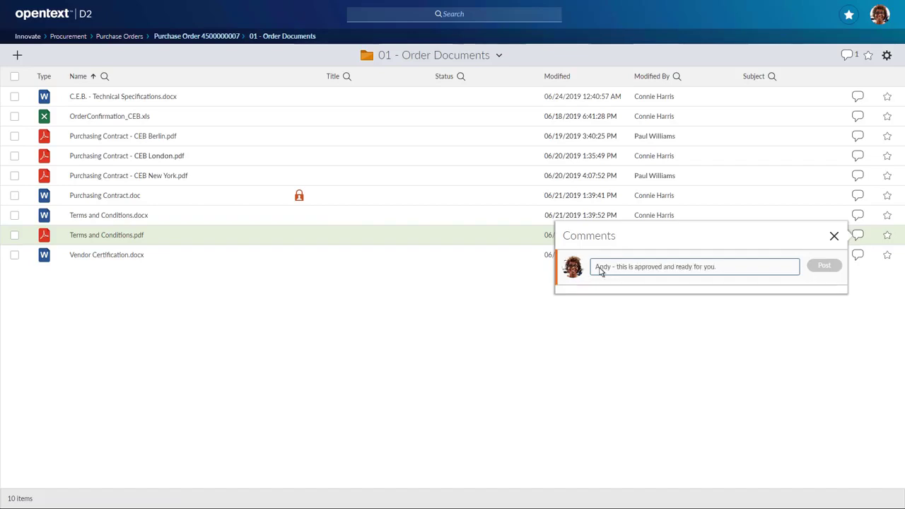
left_click(831, 269)
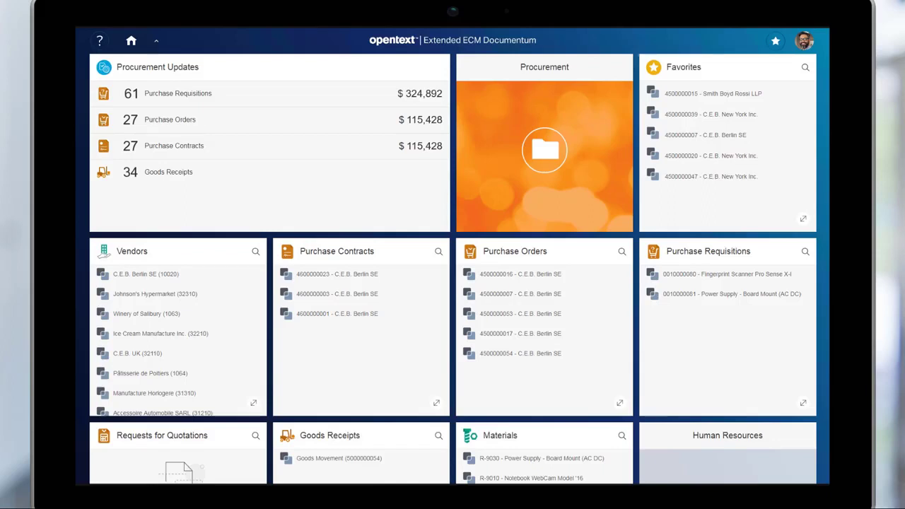
left_click(705, 135)
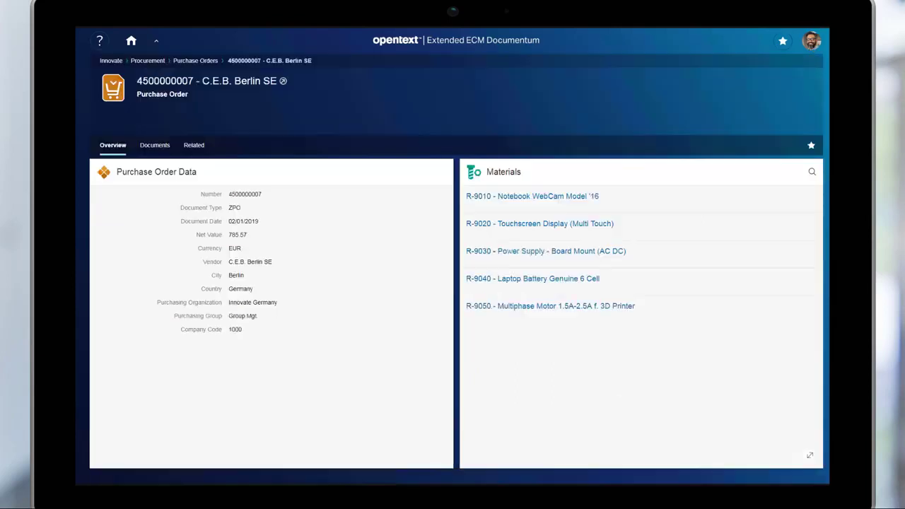
left_click(154, 145)
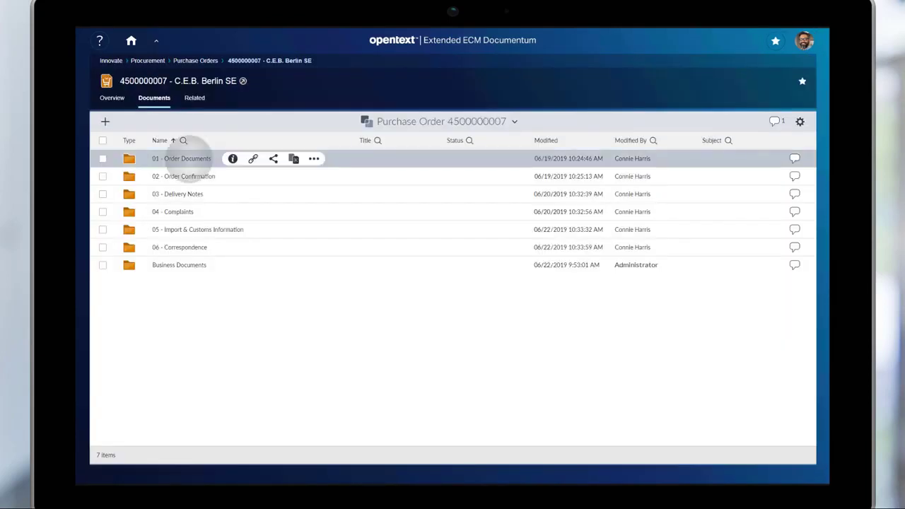
left_click(181, 158)
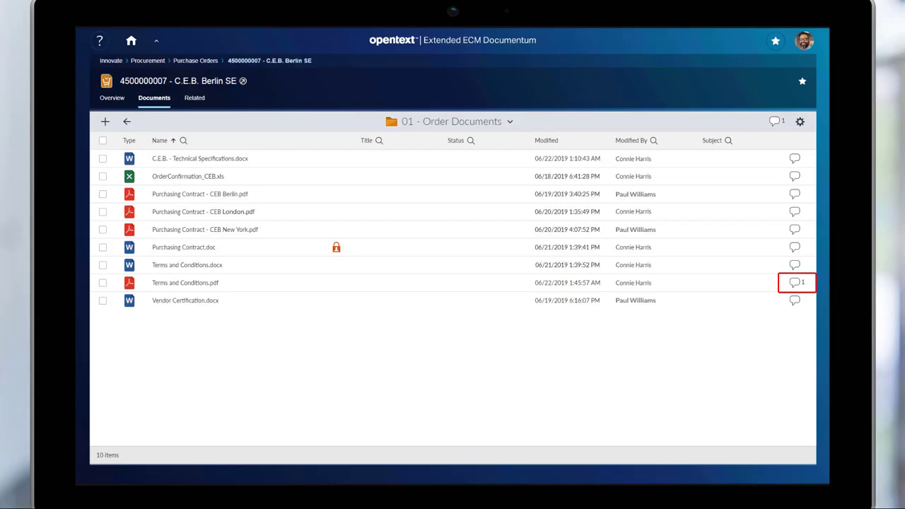
left_click(795, 282)
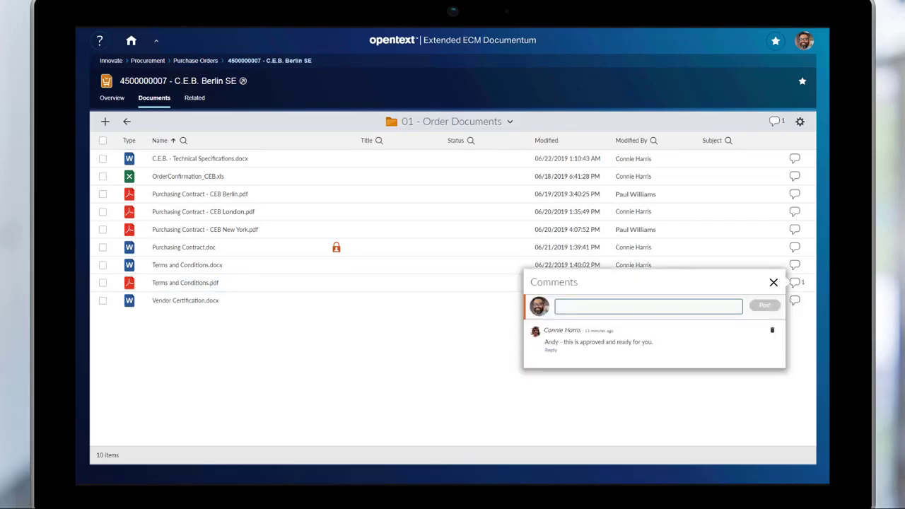
left_click(773, 282)
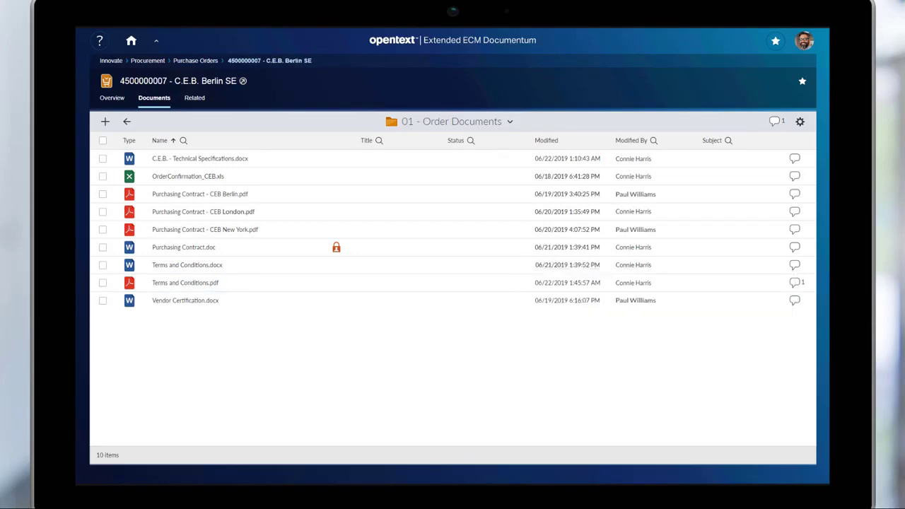
- Share Terms and Conditions.pdf by email to the vendor's accounts-payable address
left_click(275, 283)
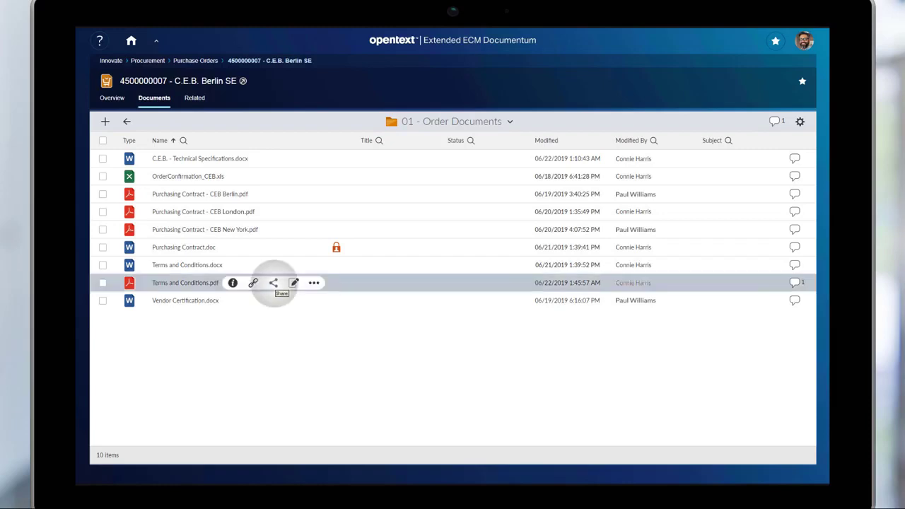
left_click(172, 186)
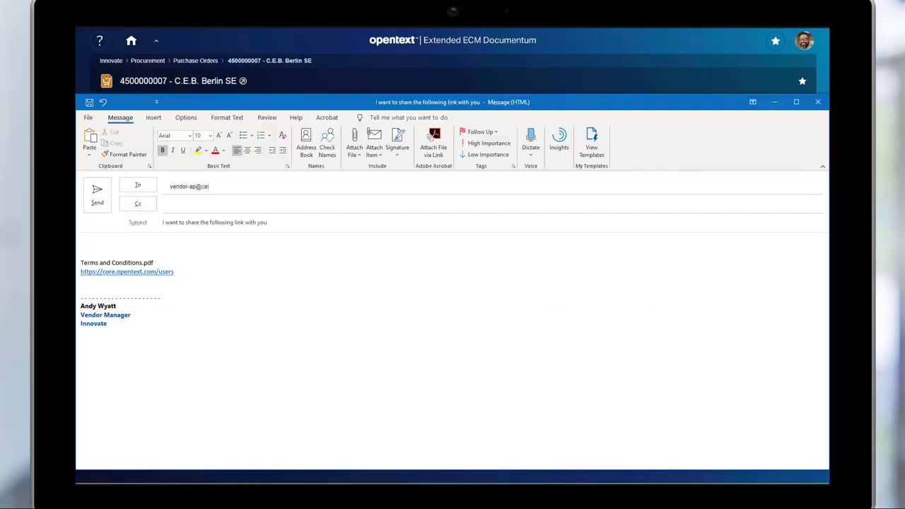
key("Return")
- Add the note 'Greetings, We've approved the PO. Let's get started.' above the link and send
left_click(91, 240)
type("Greetings")
type(",")
key("Return")
key("Return")
type("We've approved the PO. Let's get started.")
left_click(97, 195)
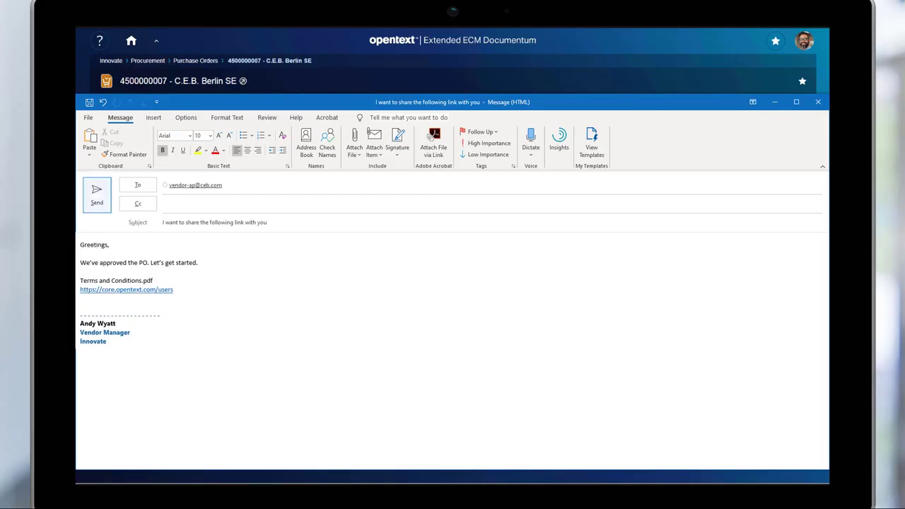